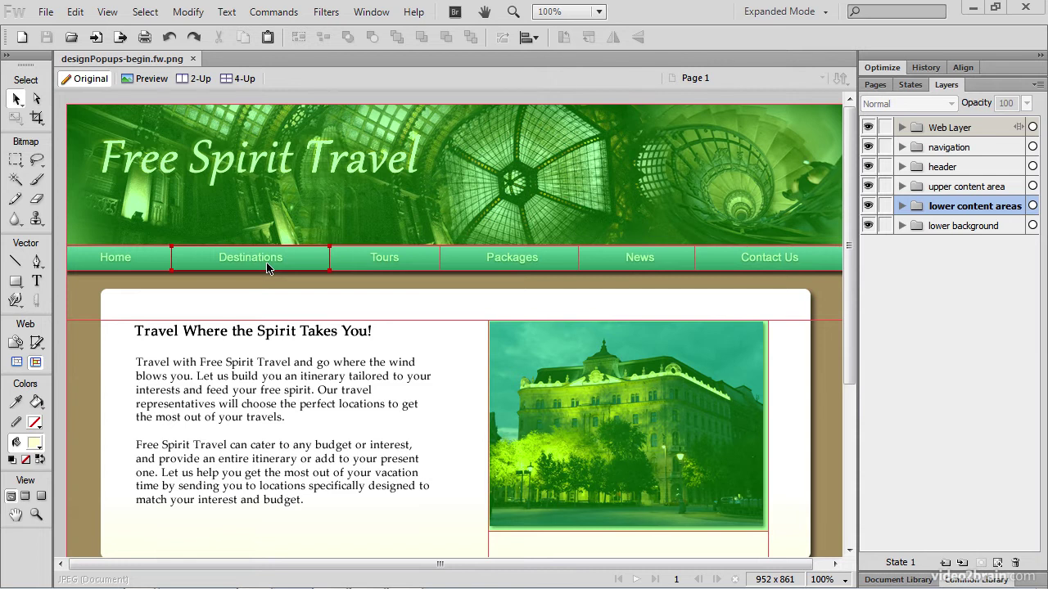
Select the header banner, then the destinationsNav slice over the Destinations button
{"action": "left_click", "coordinate": [254, 238]}
{"action": "left_click", "coordinate": [308, 262]}
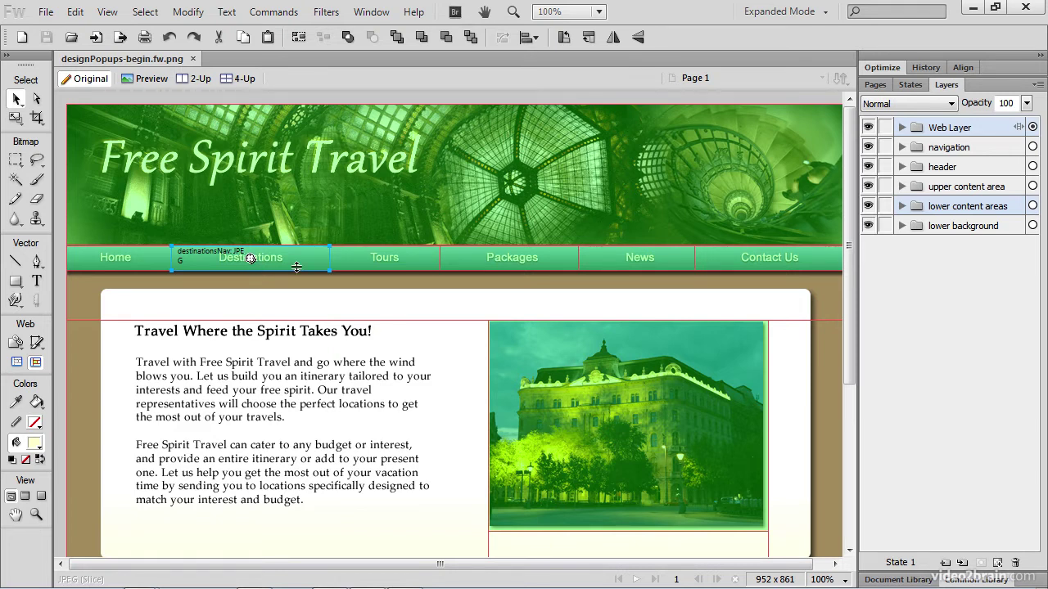
Add a pop-up menu to the destinationsNav slice from its behavior handle
{"action": "left_click", "coordinate": [250, 260]}
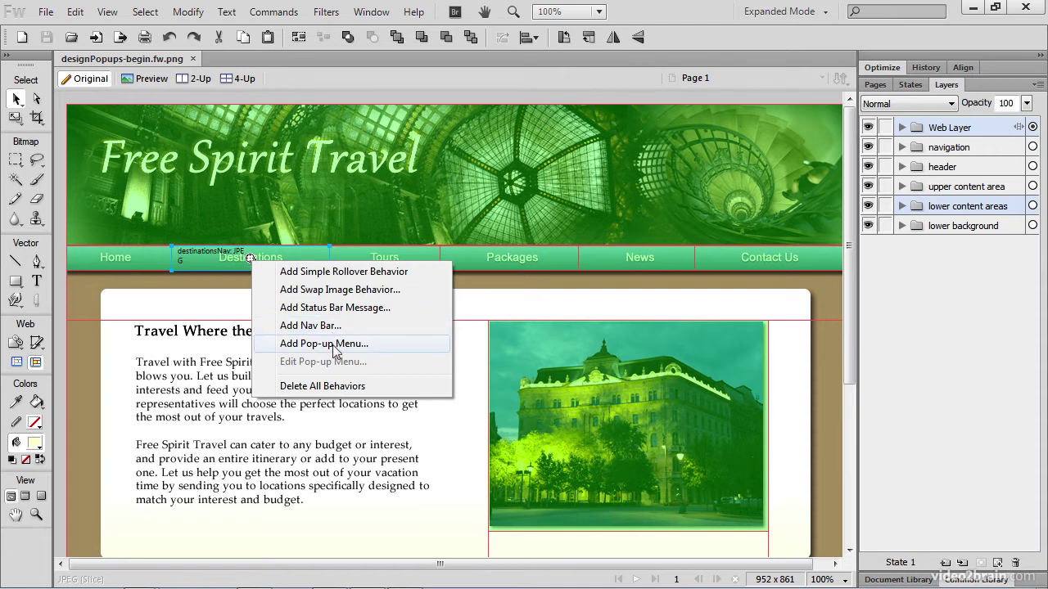
{"action": "left_click", "coordinate": [382, 350]}
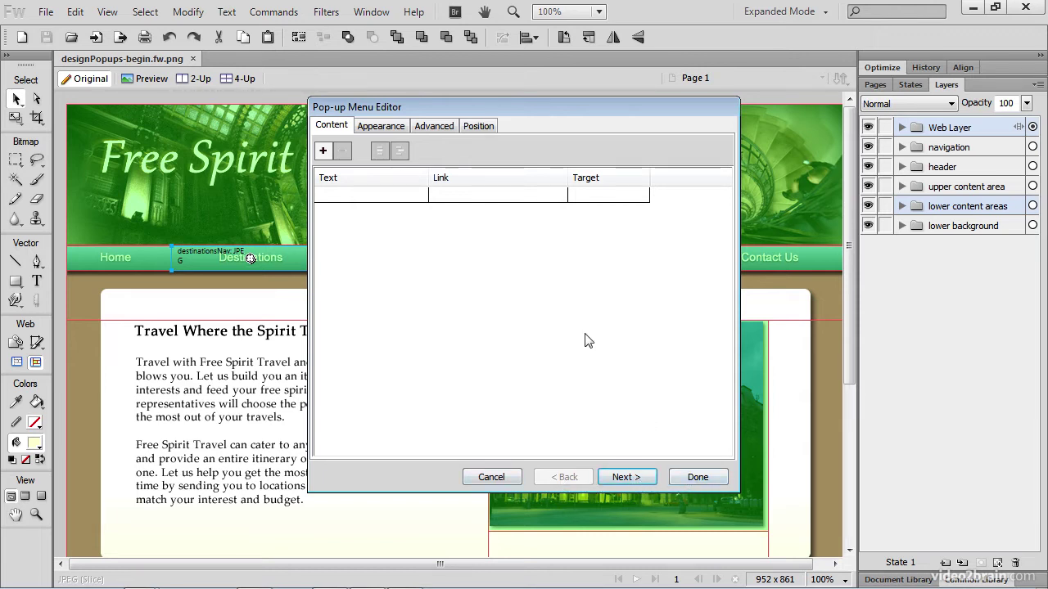
Enter Australia as the first menu item with link australia.htm
{"action": "left_click", "coordinate": [360, 201]}
{"action": "left_click", "coordinate": [367, 197]}
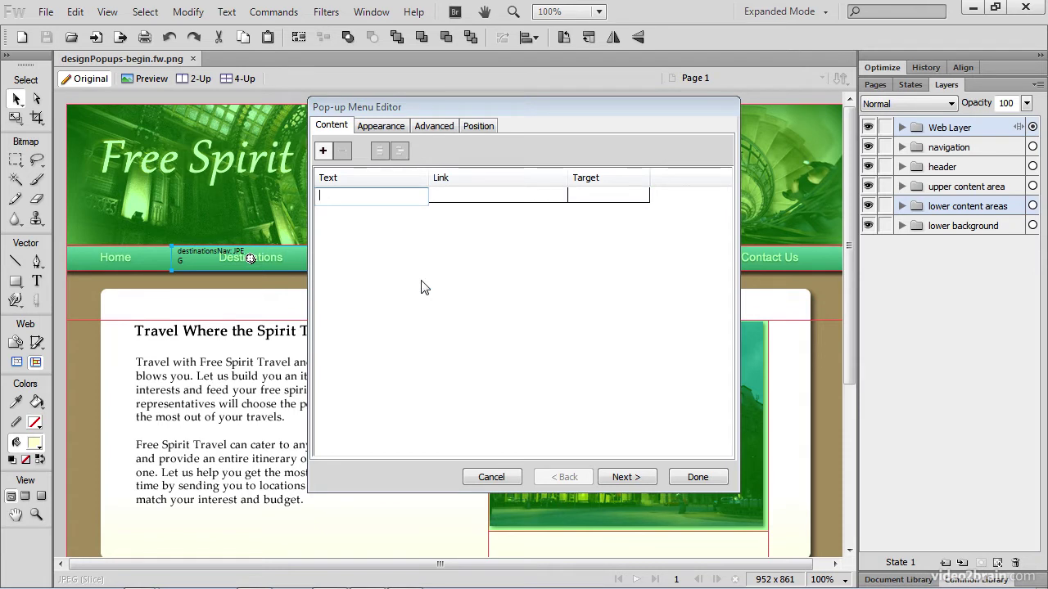
{"action": "type", "text": "Australia"}
{"action": "left_click", "coordinate": [471, 202]}
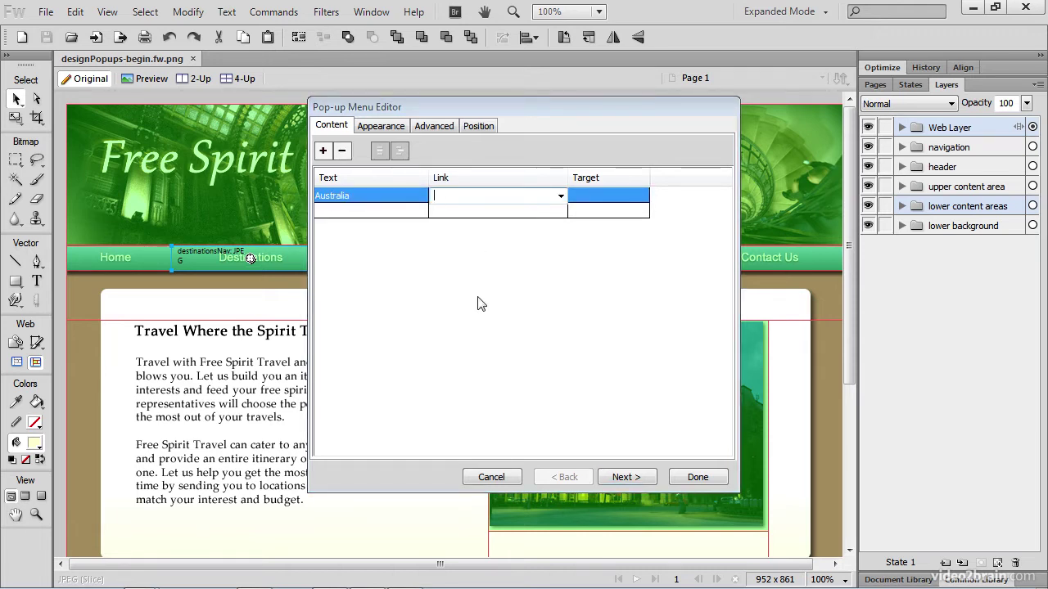
{"action": "type", "text": "australia.htm"}
{"action": "type", "text": "l"}
Leave the Australia item's target empty and start a second menu row
{"action": "left_click", "coordinate": [606, 205]}
{"action": "left_click", "coordinate": [642, 197]}
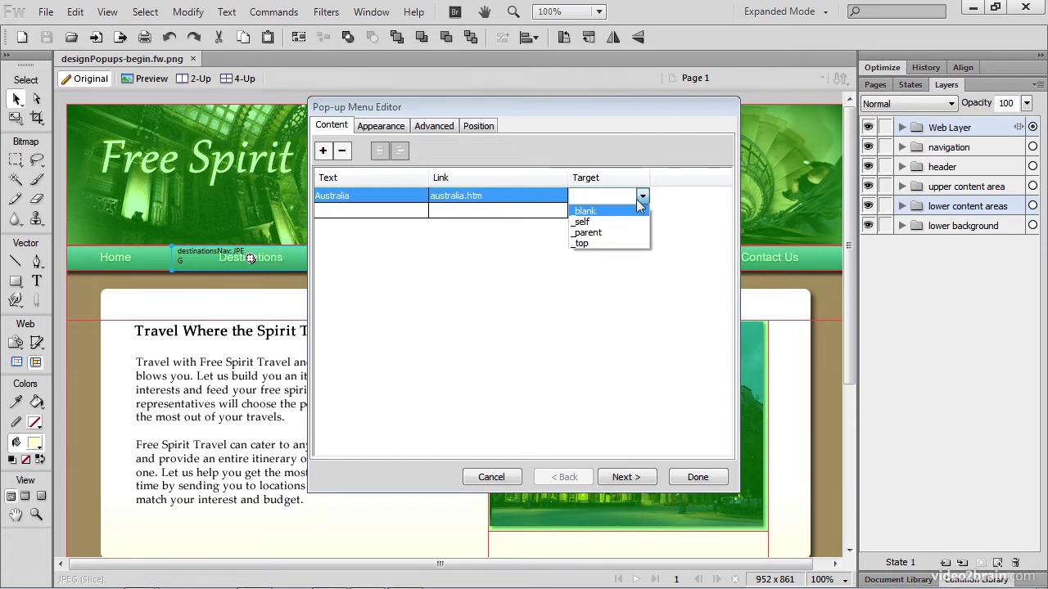
{"action": "left_click", "coordinate": [693, 206]}
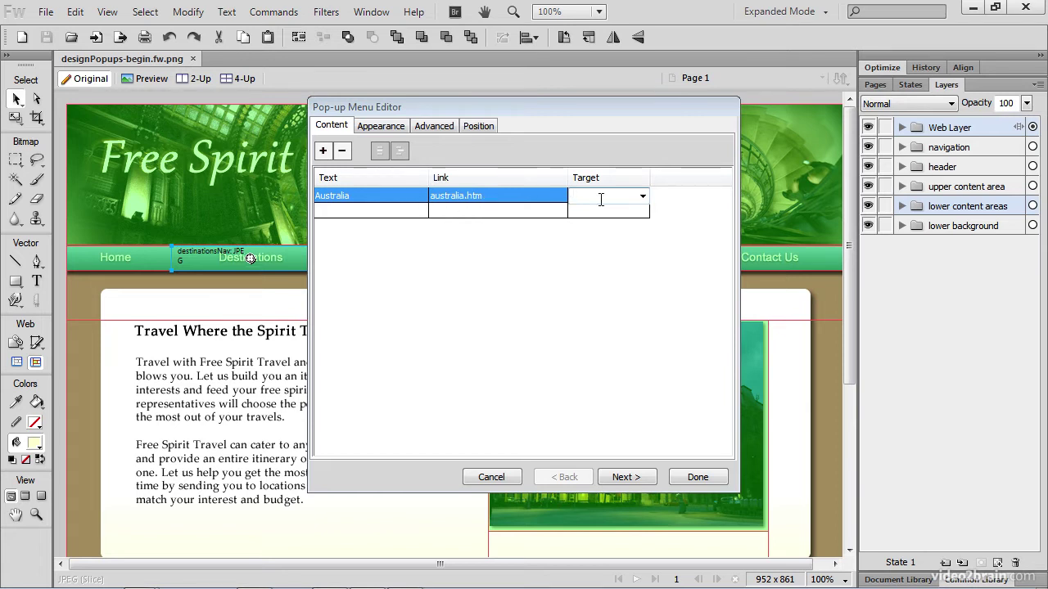
{"action": "left_click", "coordinate": [352, 214]}
{"action": "left_click", "coordinate": [352, 221]}
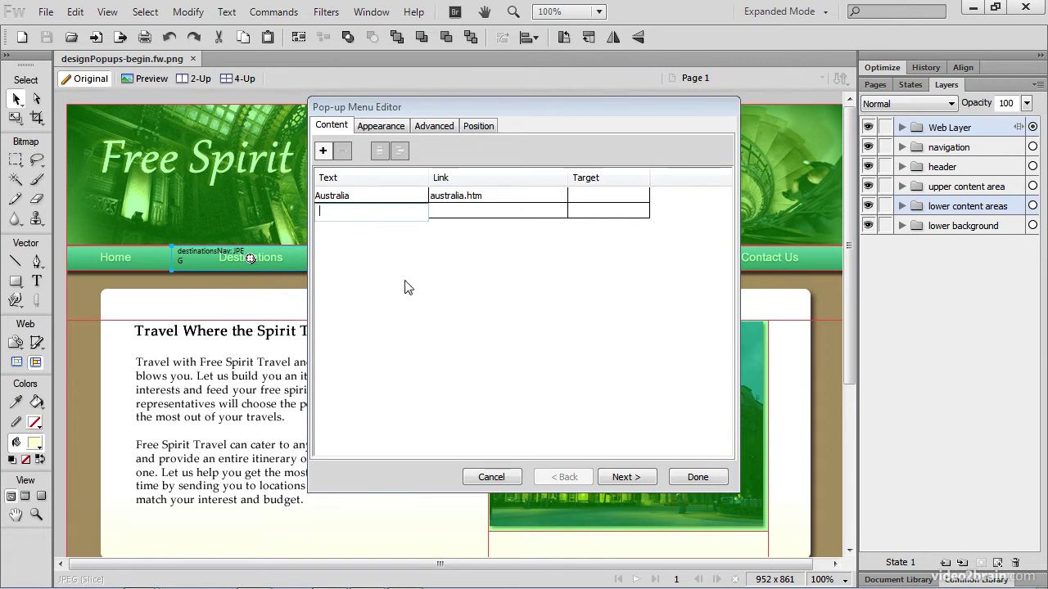
Add Austria linking to austria.htm and Fiji linking to fiji.htm
{"action": "type", "text": "Austria"}
{"action": "key", "text": "Tab"}
{"action": "type", "text": "austri"}
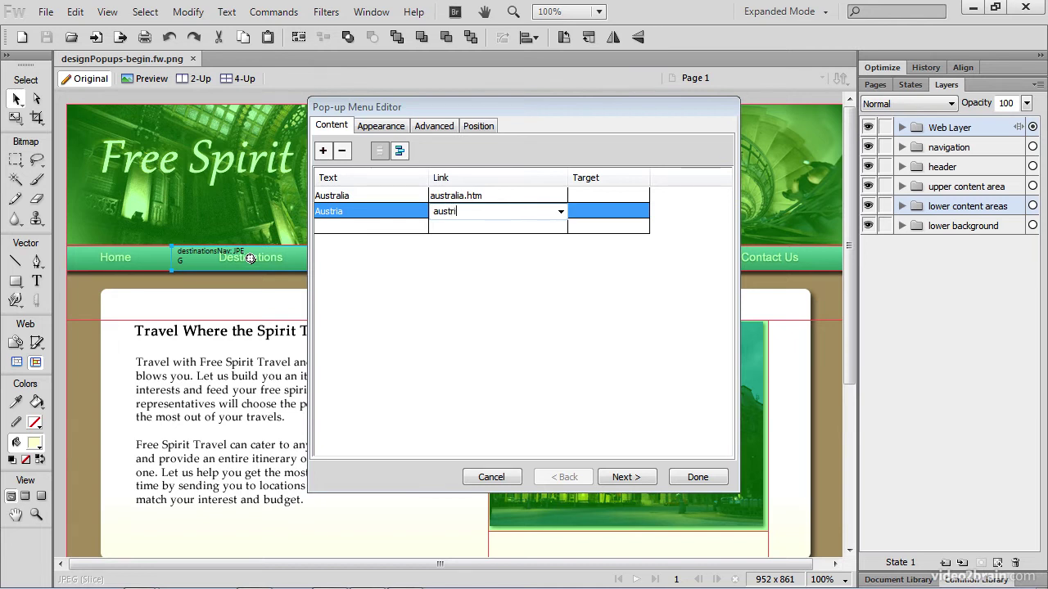
{"action": "type", "text": "a.htm"}
{"action": "key", "text": "Tab"}
{"action": "key", "text": "Tab"}
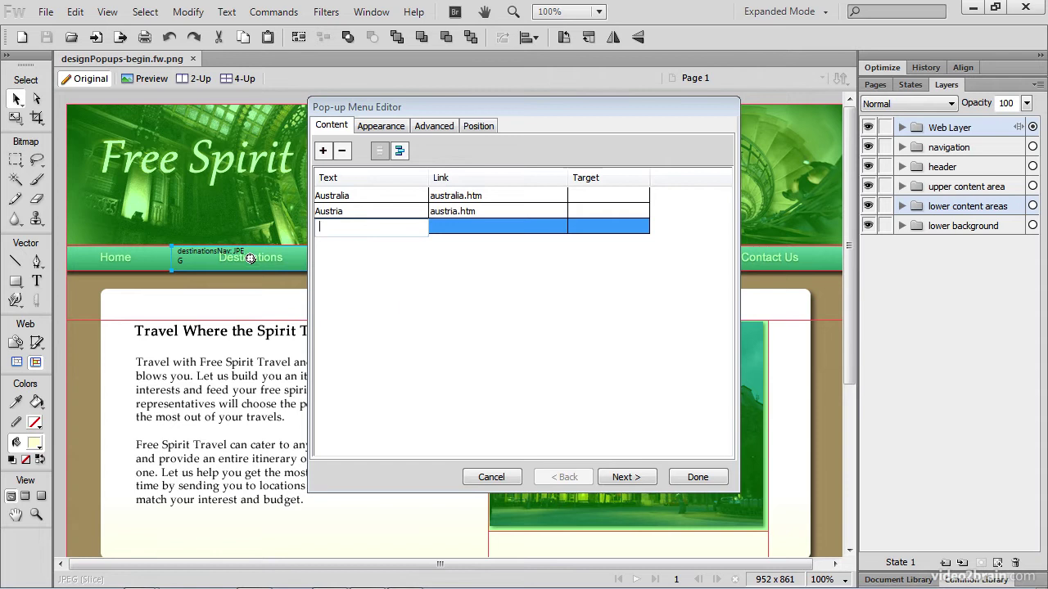
{"action": "type", "text": "Fiji"}
{"action": "key", "text": "Tab"}
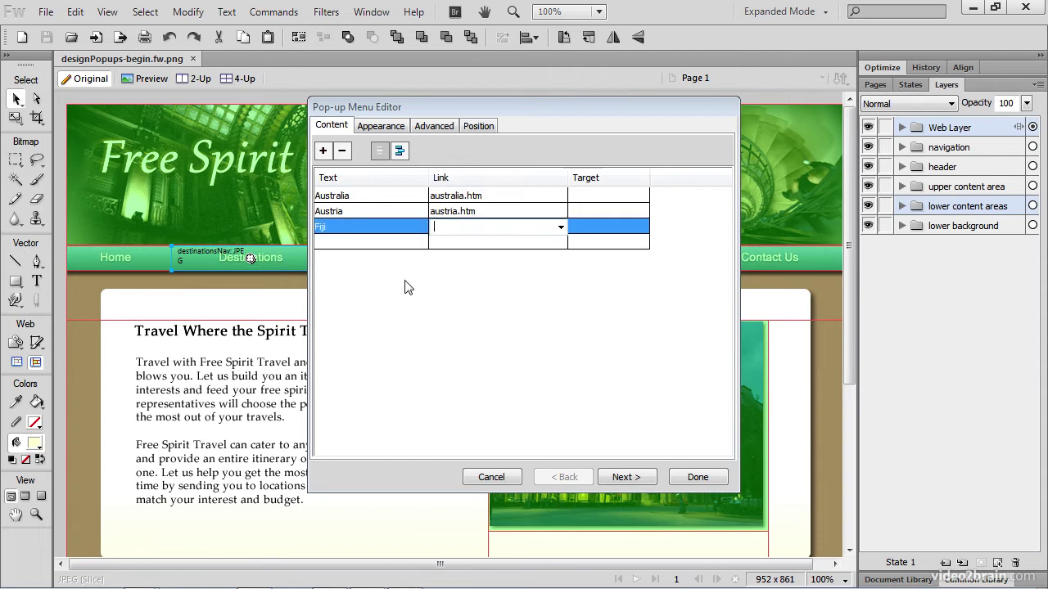
{"action": "type", "text": "fiji.htm"}
Add French Polynesia linking to polynesia.htm and Hungary linking to hungary.htm
{"action": "left_click", "coordinate": [339, 245]}
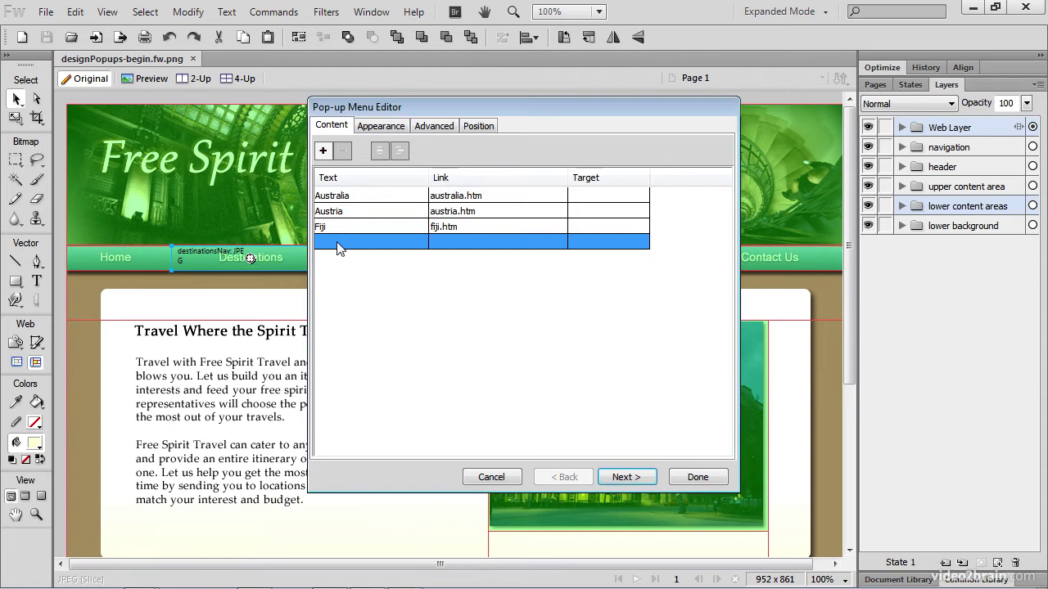
{"action": "left_click", "coordinate": [340, 248]}
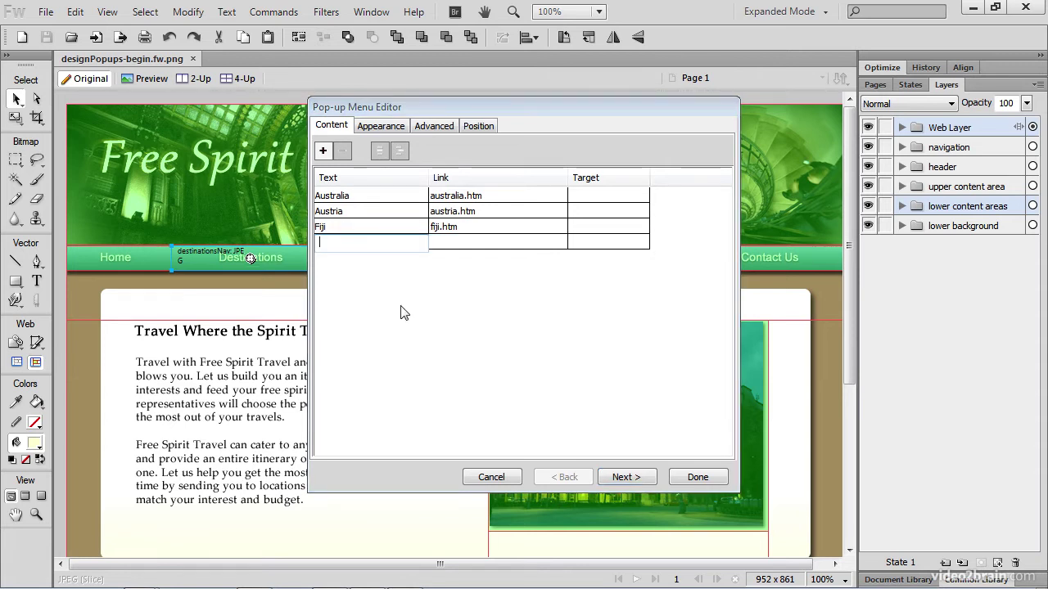
{"action": "type", "text": "French Polynesia"}
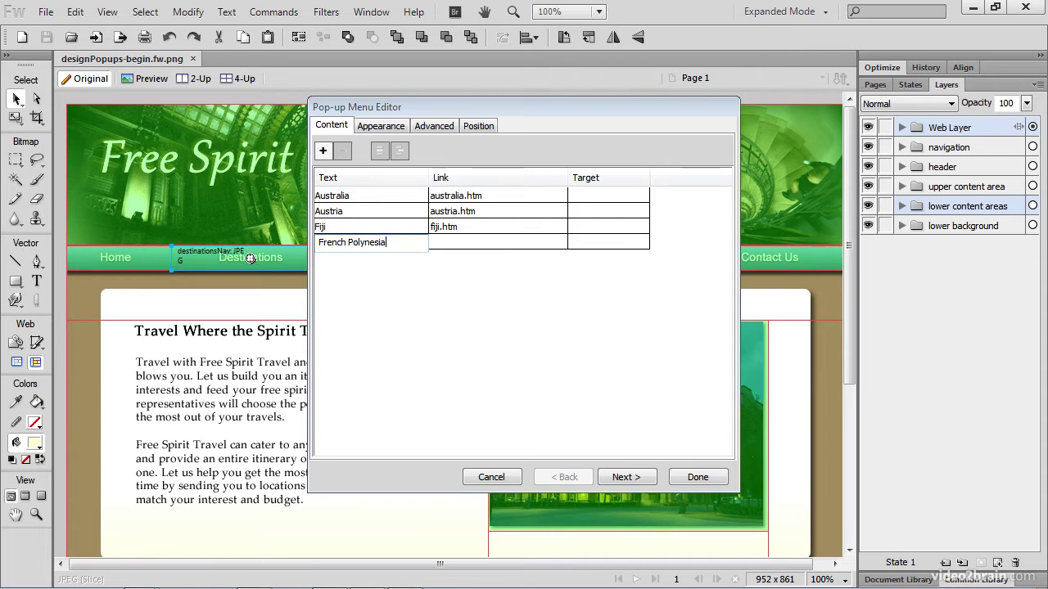
{"action": "key", "text": "Tab"}
{"action": "type", "text": "po"}
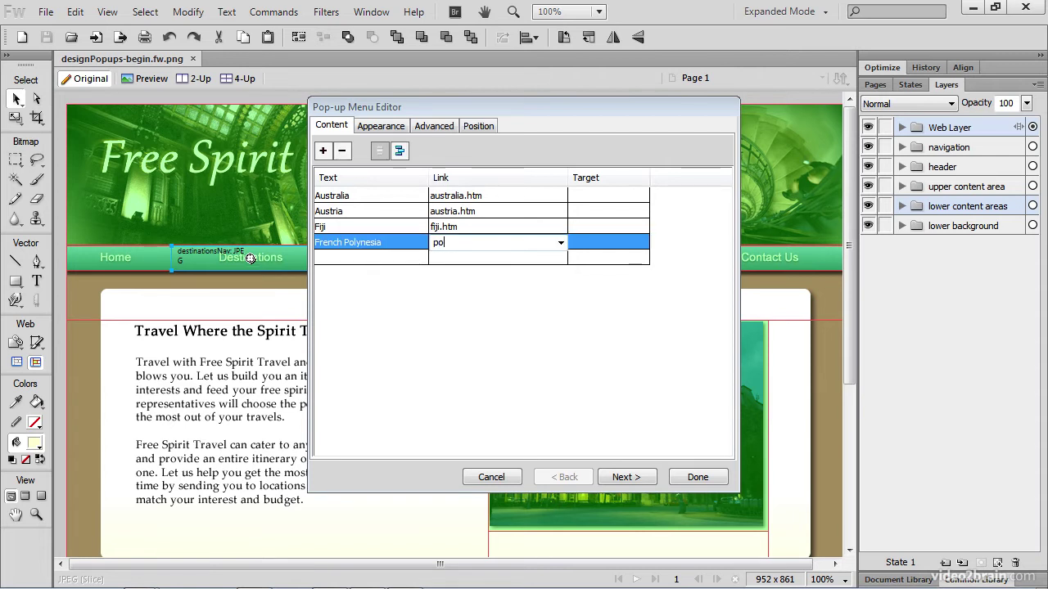
{"action": "type", "text": "lynesia.htm"}
{"action": "key", "text": "Tab"}
{"action": "key", "text": "Tab"}
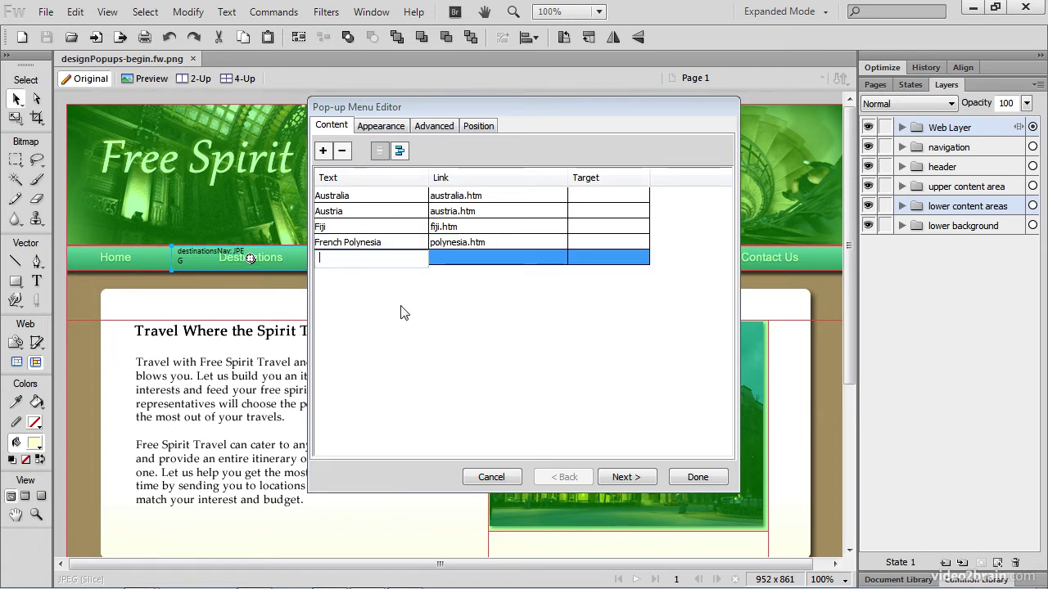
{"action": "type", "text": "Hungary"}
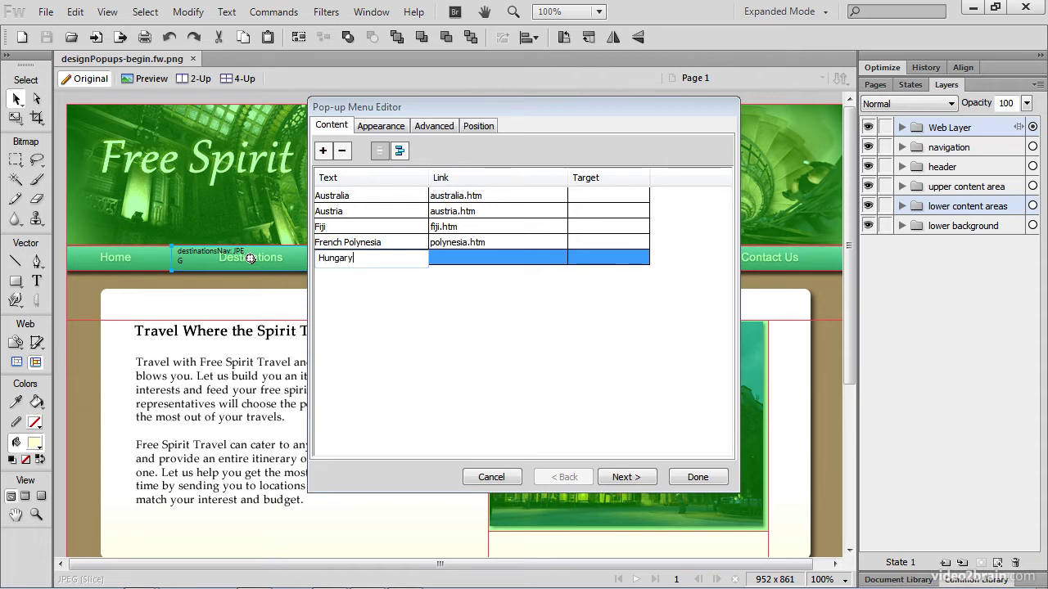
{"action": "key", "text": "Tab"}
{"action": "type", "text": "hug"}
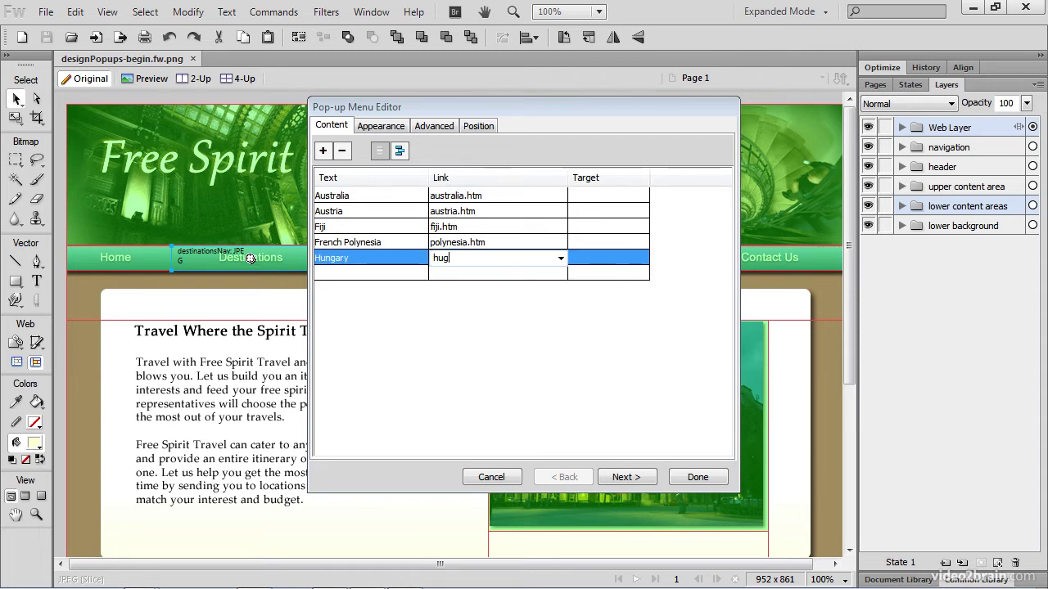
{"action": "key", "text": "BackSpace"}
{"action": "type", "text": "ngary.htm"}
On the Appearance tab, set a vertical HTML menu using Arial at size 14
{"action": "left_click", "coordinate": [633, 481]}
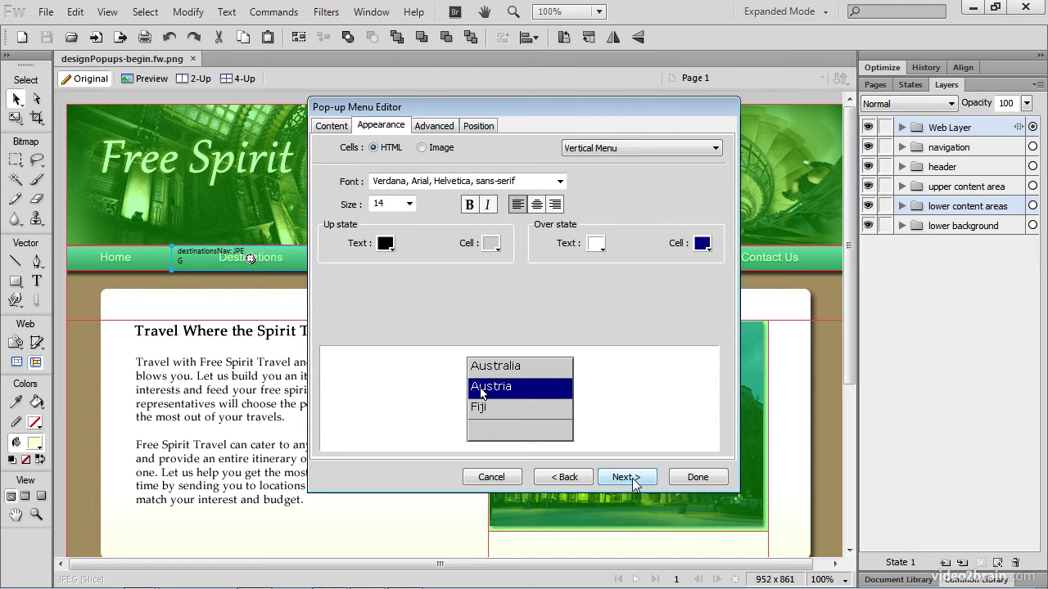
{"action": "left_click", "coordinate": [559, 182]}
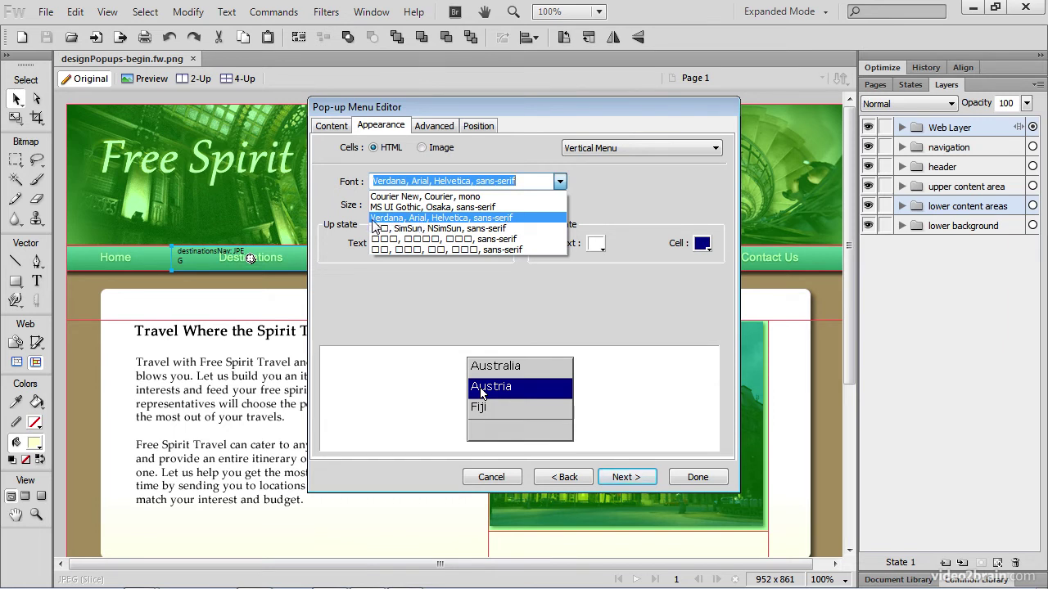
{"action": "left_click", "coordinate": [430, 219]}
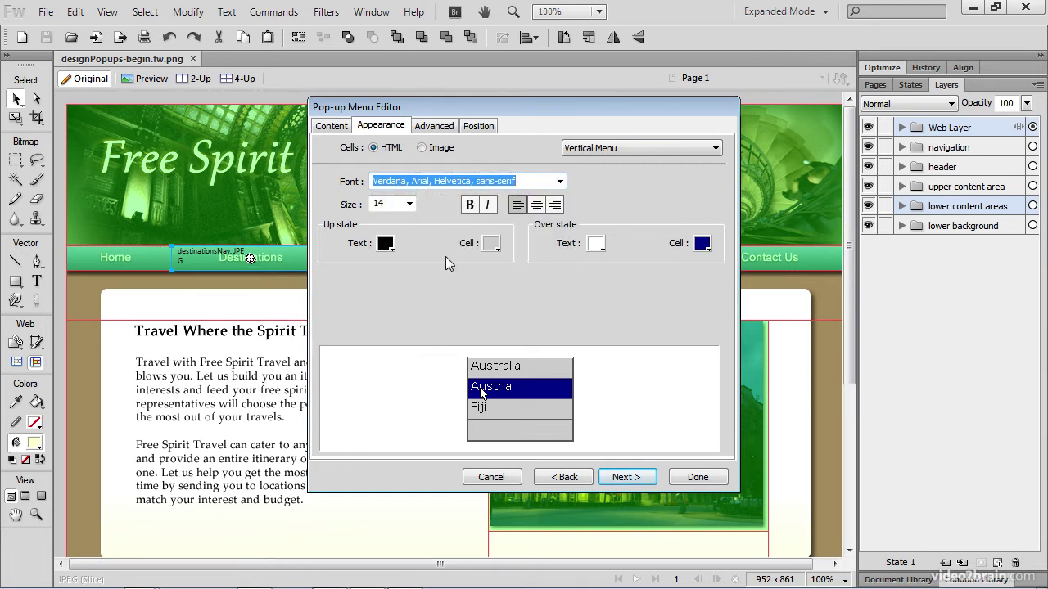
{"action": "left_click", "coordinate": [427, 201]}
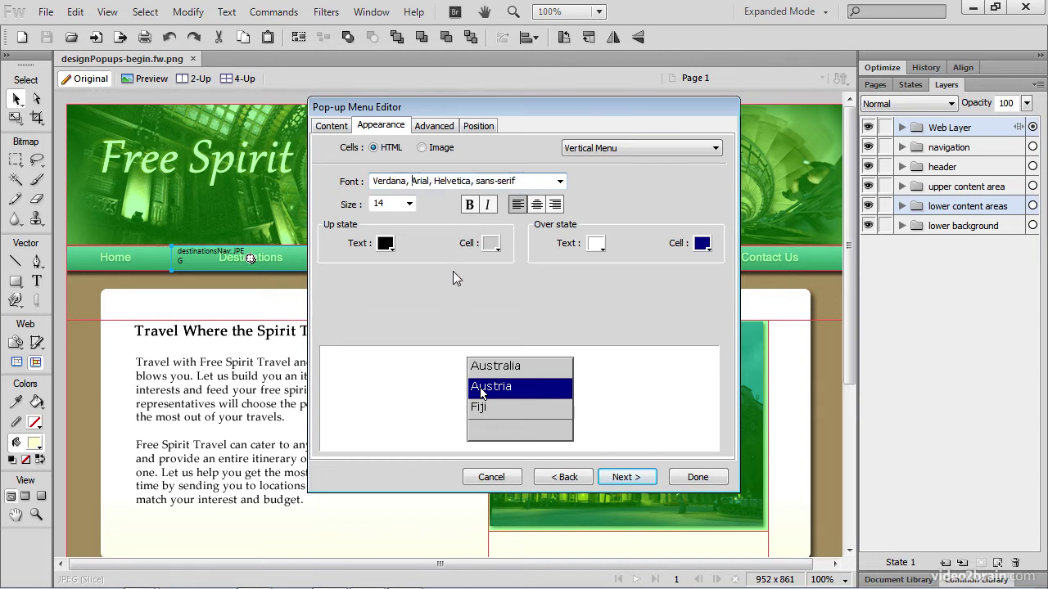
{"action": "key", "text": "BackSpace"}
{"action": "key", "text": "BackSpace"}
{"action": "key", "text": "BackSpace"}
{"action": "key", "text": "BackSpace"}
{"action": "key", "text": "BackSpace"}
{"action": "key", "text": "BackSpace"}
{"action": "key", "text": "BackSpace"}
{"action": "key", "text": "BackSpace"}
{"action": "key", "text": "BackSpace"}
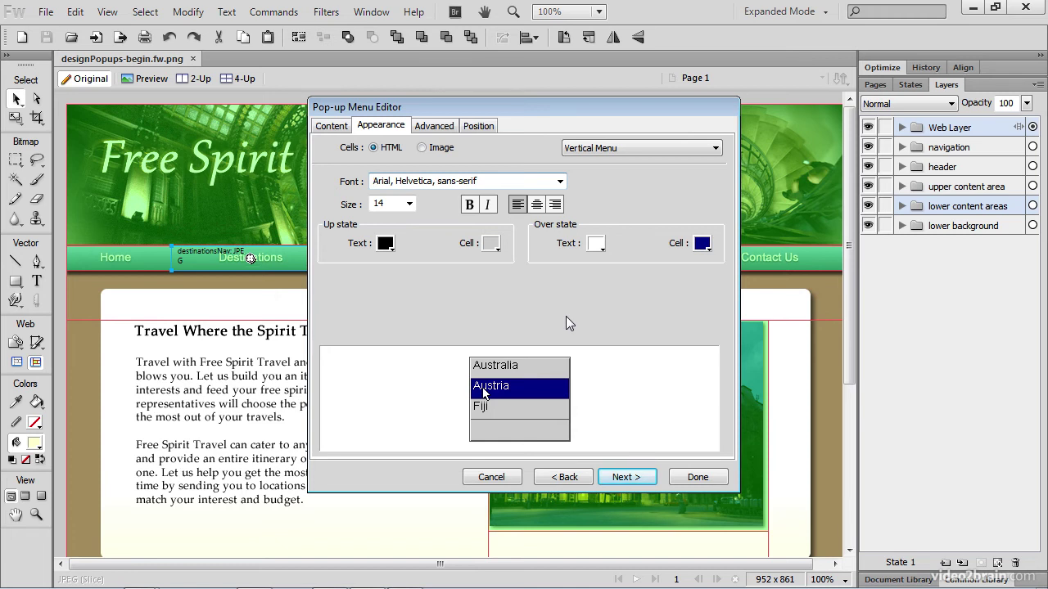
Give the Up state white text and steel blue #5b88af cells
{"action": "left_click", "coordinate": [387, 245]}
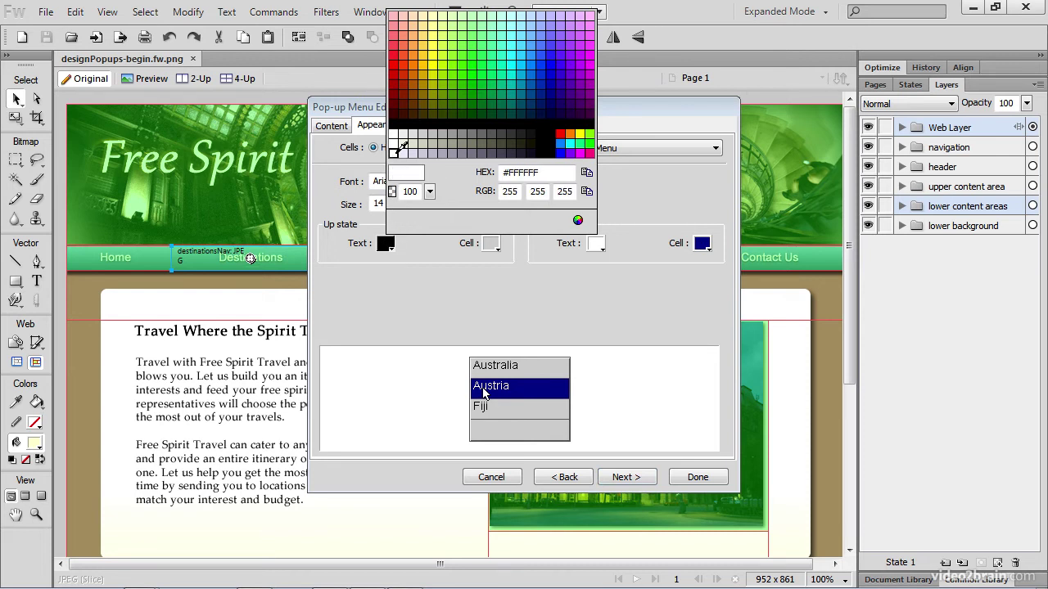
{"action": "left_click", "coordinate": [395, 152]}
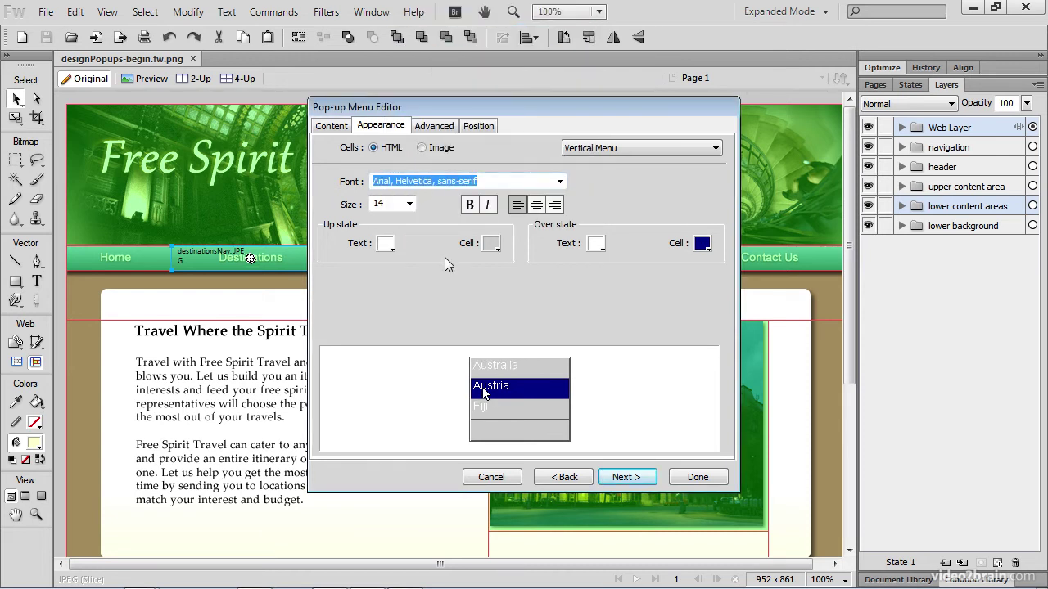
{"action": "left_click", "coordinate": [491, 243]}
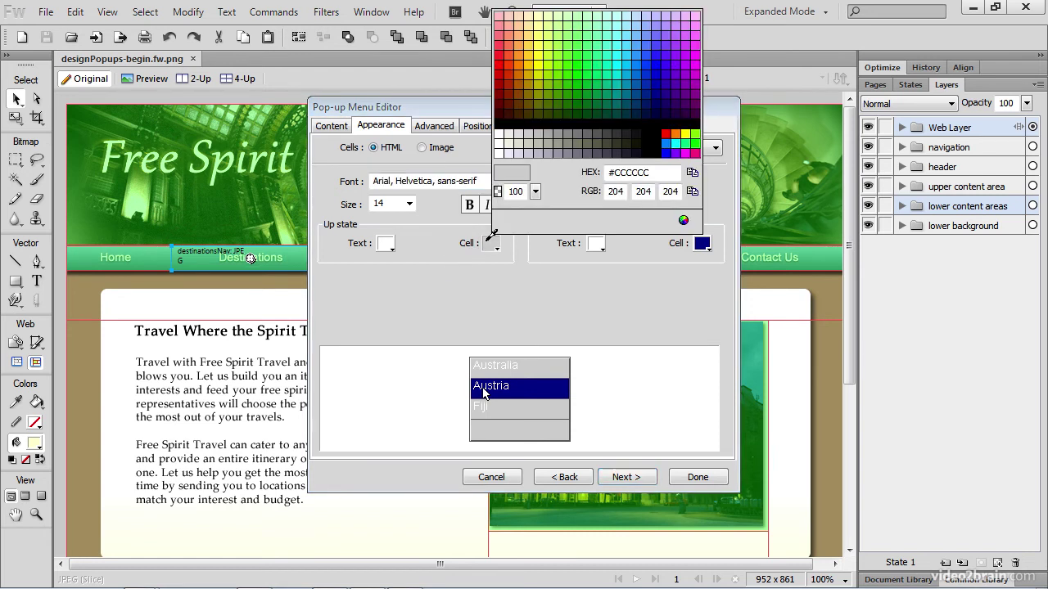
{"action": "left_click", "coordinate": [658, 173]}
{"action": "key", "text": "BackSpace"}
{"action": "key", "text": "BackSpace"}
{"action": "key", "text": "BackSpace"}
{"action": "key", "text": "BackSpace"}
{"action": "key", "text": "BackSpace"}
{"action": "key", "text": "BackSpace"}
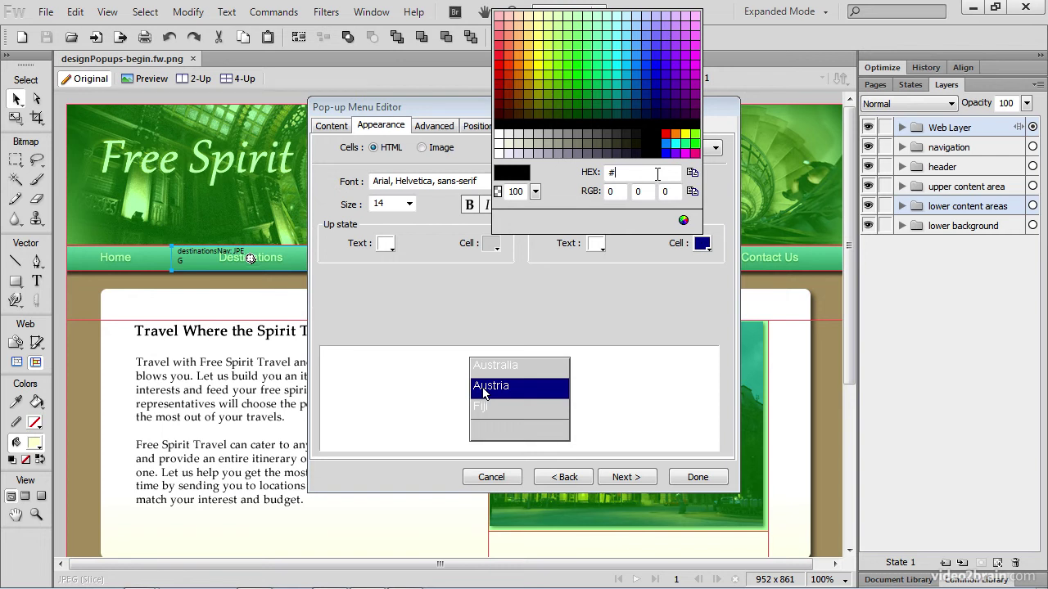
{"action": "type", "text": "5b88af"}
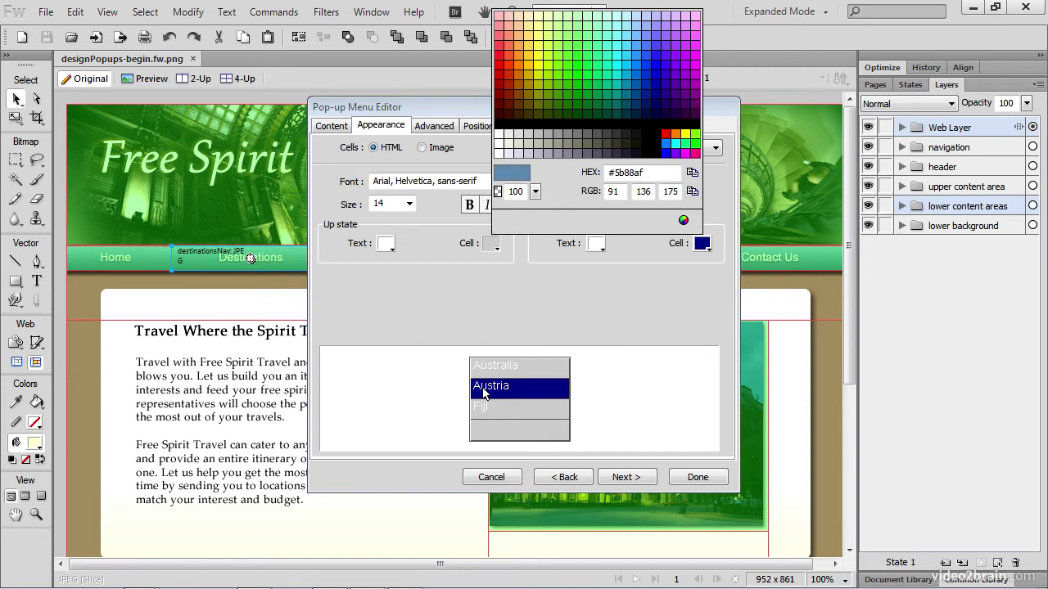
{"action": "key", "text": "Return"}
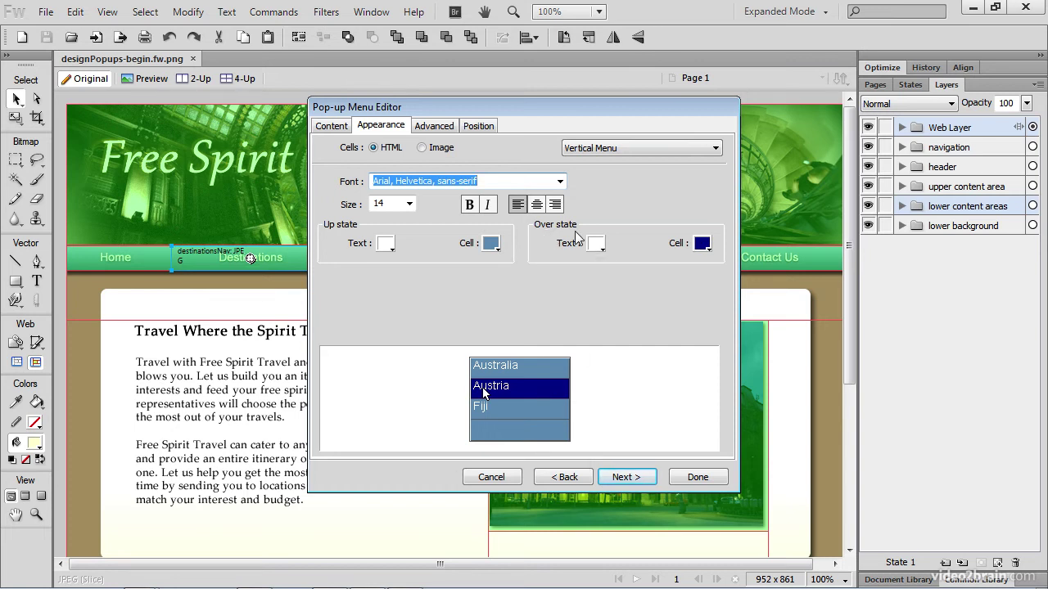
Change the Over state cell colour from dark blue to tan #a28c5c
{"action": "left_click", "coordinate": [702, 243]}
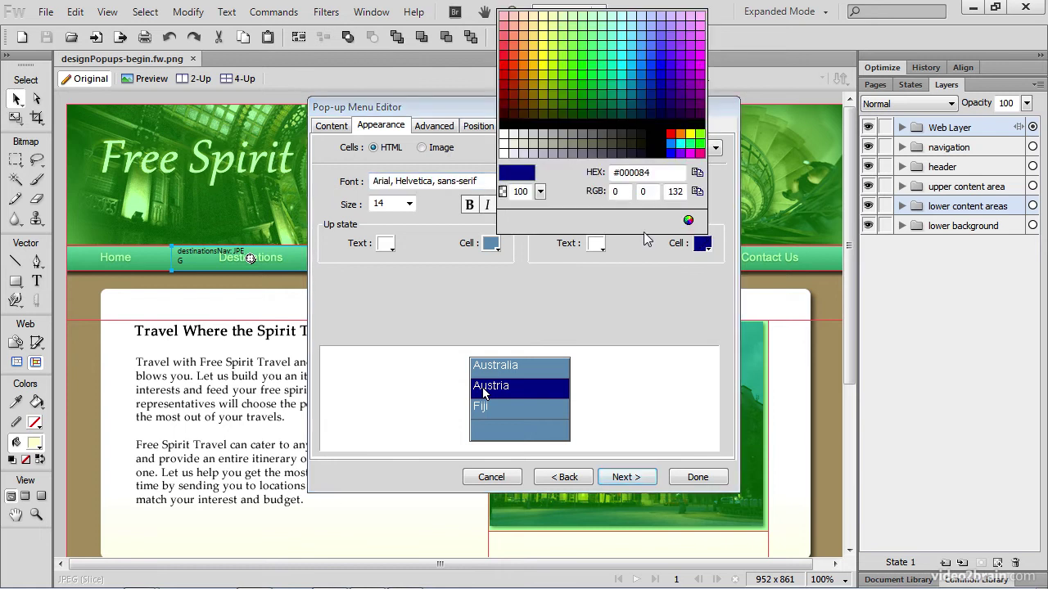
{"action": "key", "text": "BackSpace"}
{"action": "key", "text": "BackSpace"}
{"action": "key", "text": "BackSpace"}
{"action": "key", "text": "BackSpace"}
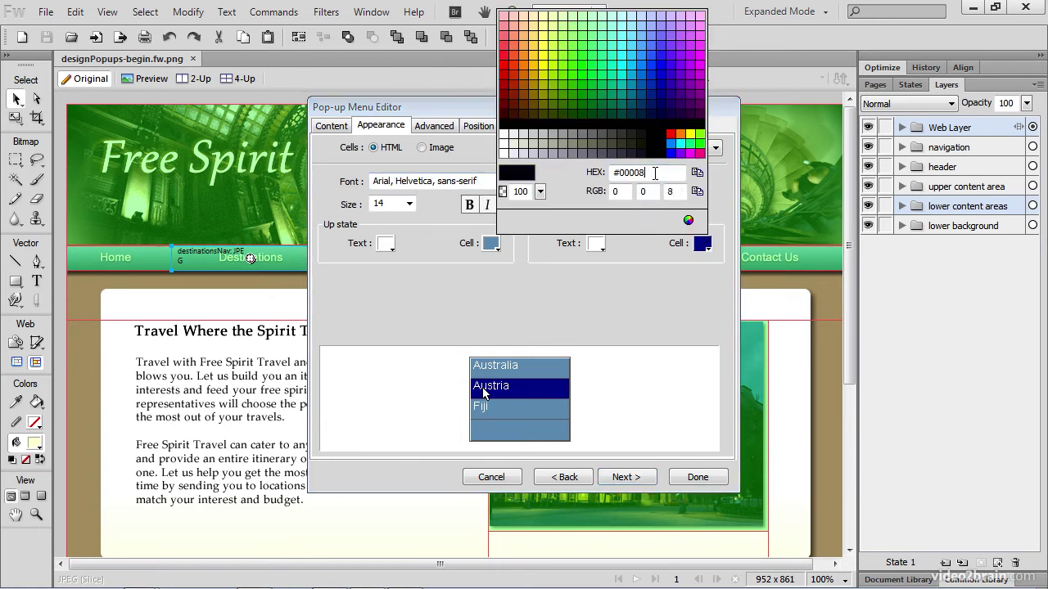
{"action": "key", "text": "BackSpace"}
{"action": "key", "text": "BackSpace"}
{"action": "type", "text": "a28"}
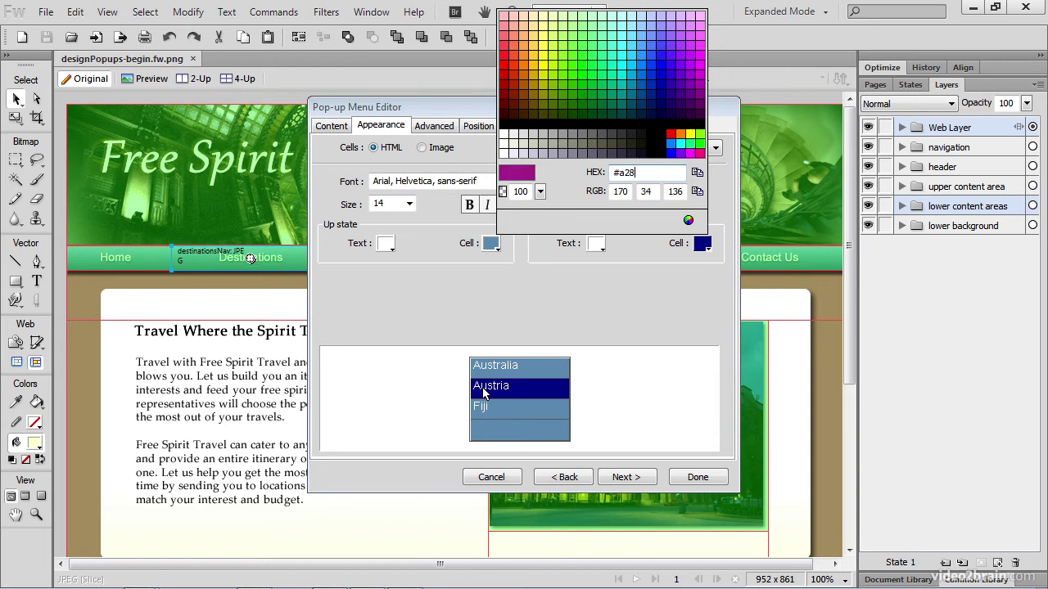
{"action": "type", "text": "c5c"}
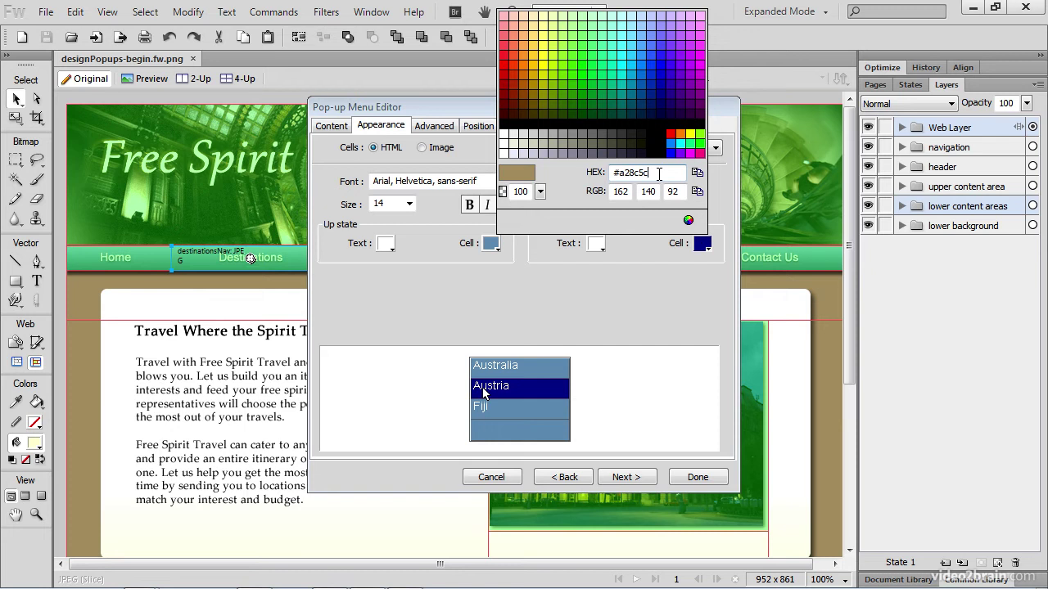
{"action": "key", "text": "Return"}
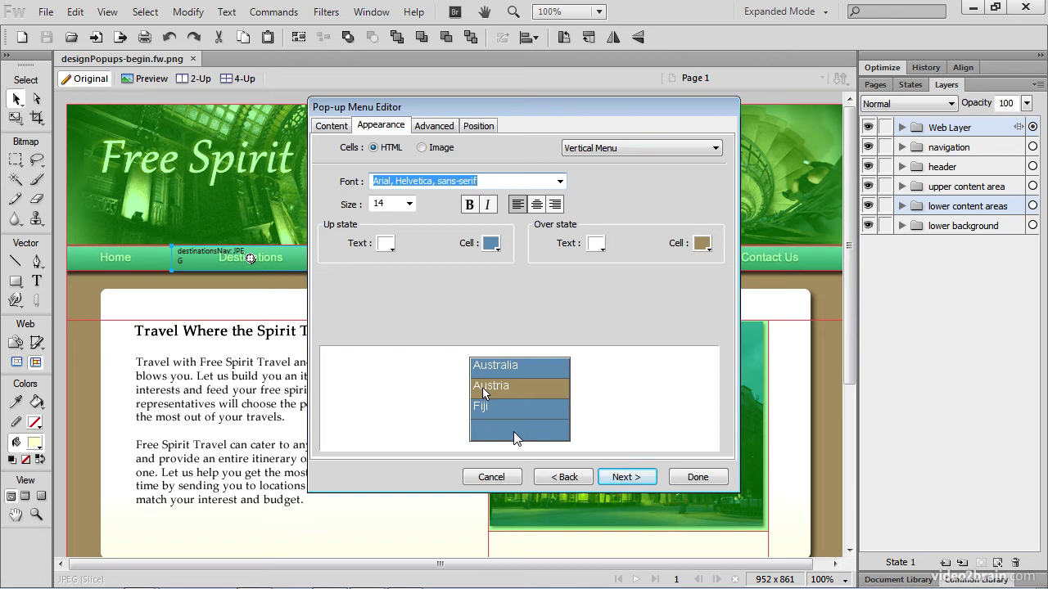
Skip the Advanced tab to reach the Position tab, with the menu at X 0, Y 0
{"action": "left_click", "coordinate": [626, 477]}
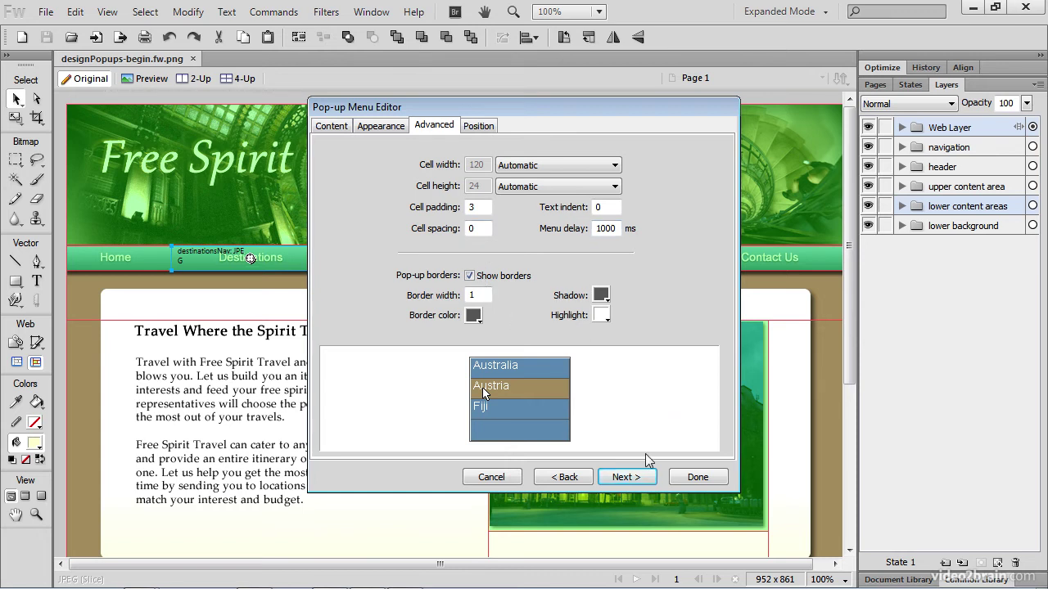
{"action": "left_click", "coordinate": [645, 480]}
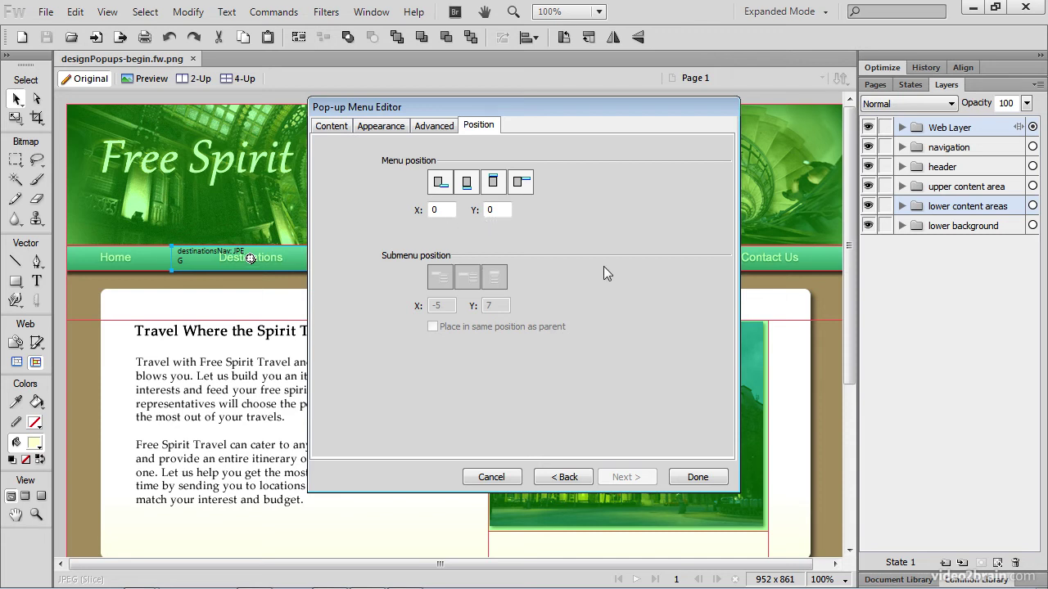
Finish the menu, drag its outline just below the Destinations button, and reselect the slice
{"action": "left_click", "coordinate": [698, 477]}
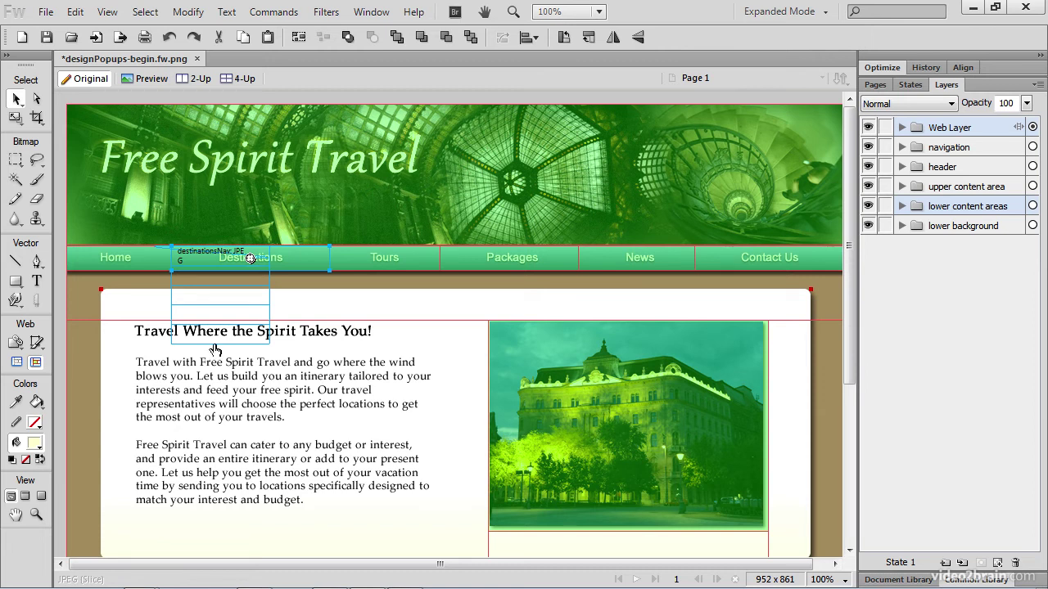
{"action": "left_click_drag", "start_coordinate": [214, 350], "coordinate": [262, 372]}
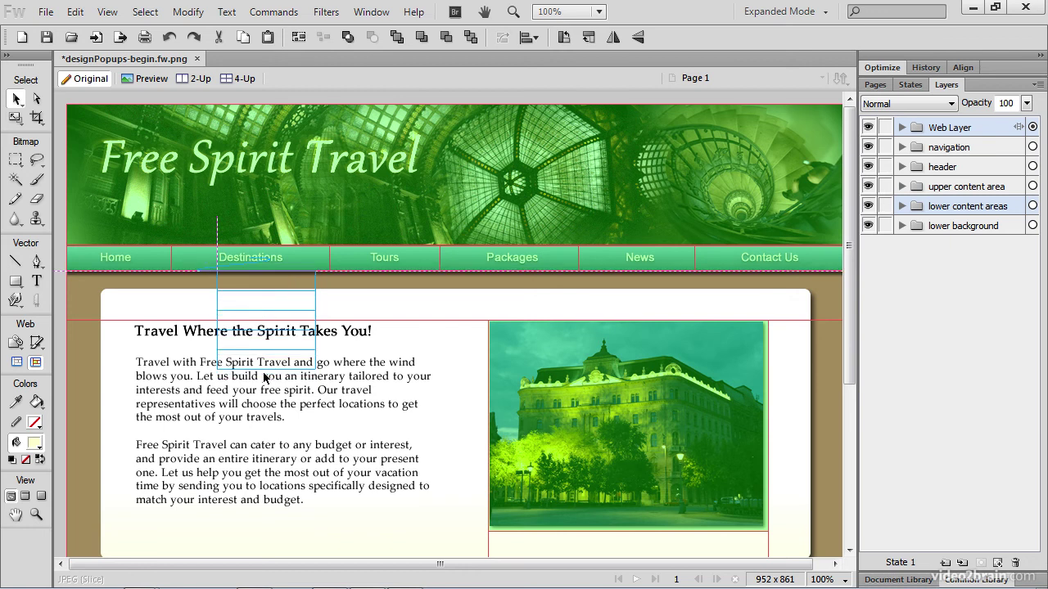
{"action": "left_click", "coordinate": [264, 379]}
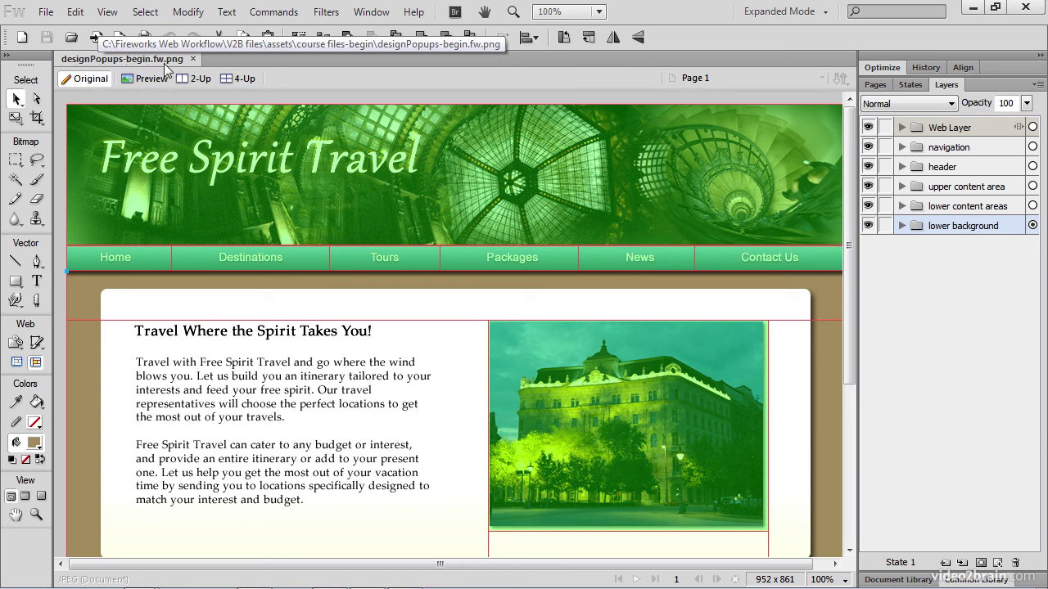
Save the document as designPopups.fw.png, dropping -begin from the name
{"action": "left_click", "coordinate": [45, 11]}
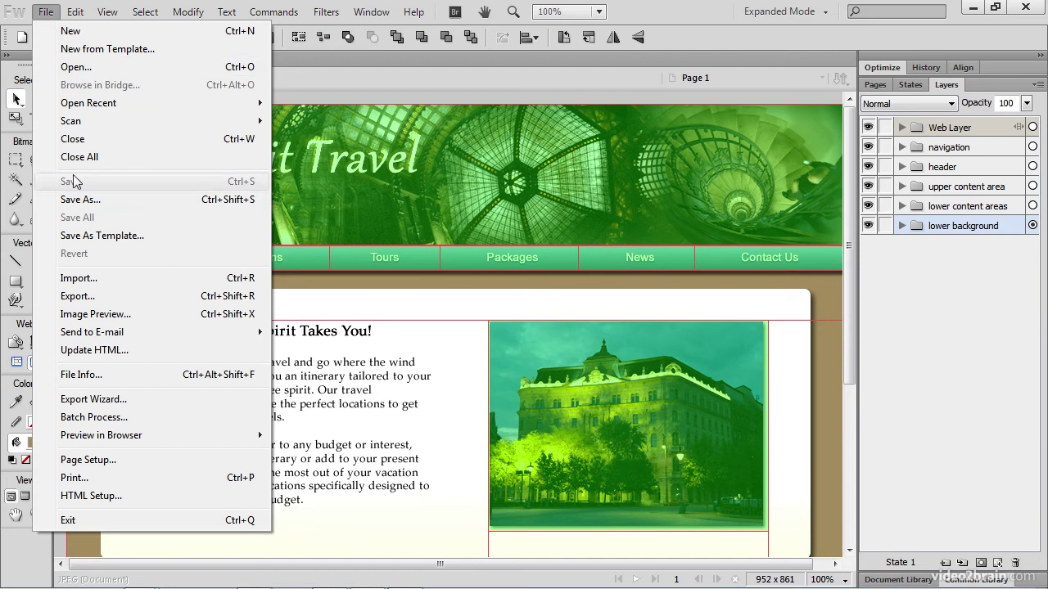
{"action": "left_click", "coordinate": [74, 199]}
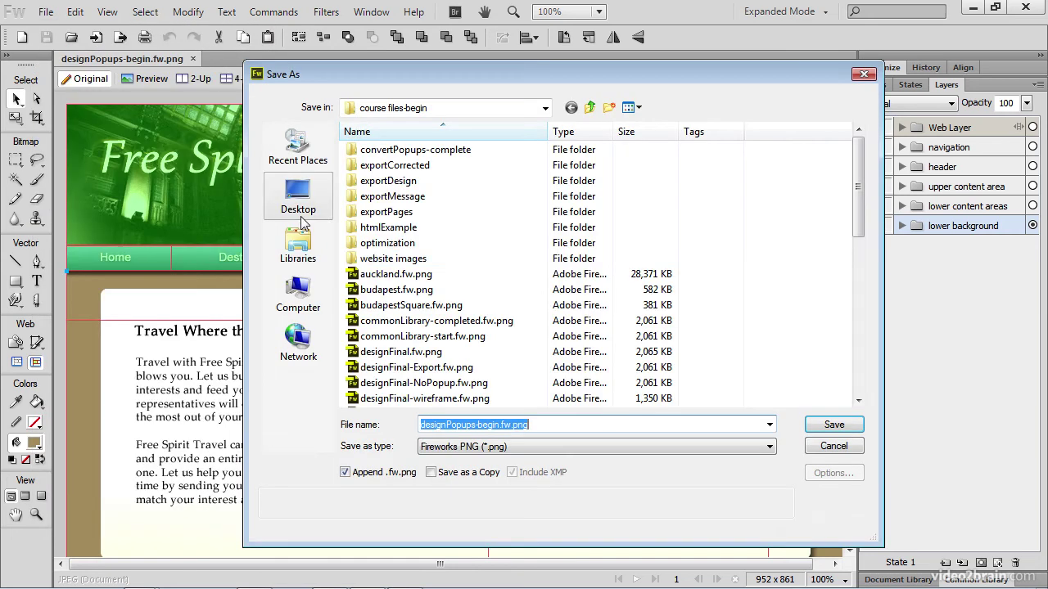
{"action": "left_click", "coordinate": [498, 425]}
{"action": "key", "text": "BackSpace"}
{"action": "key", "text": "BackSpace"}
{"action": "key", "text": "BackSpace"}
{"action": "key", "text": "BackSpace"}
{"action": "key", "text": "BackSpace"}
{"action": "key", "text": "BackSpace"}
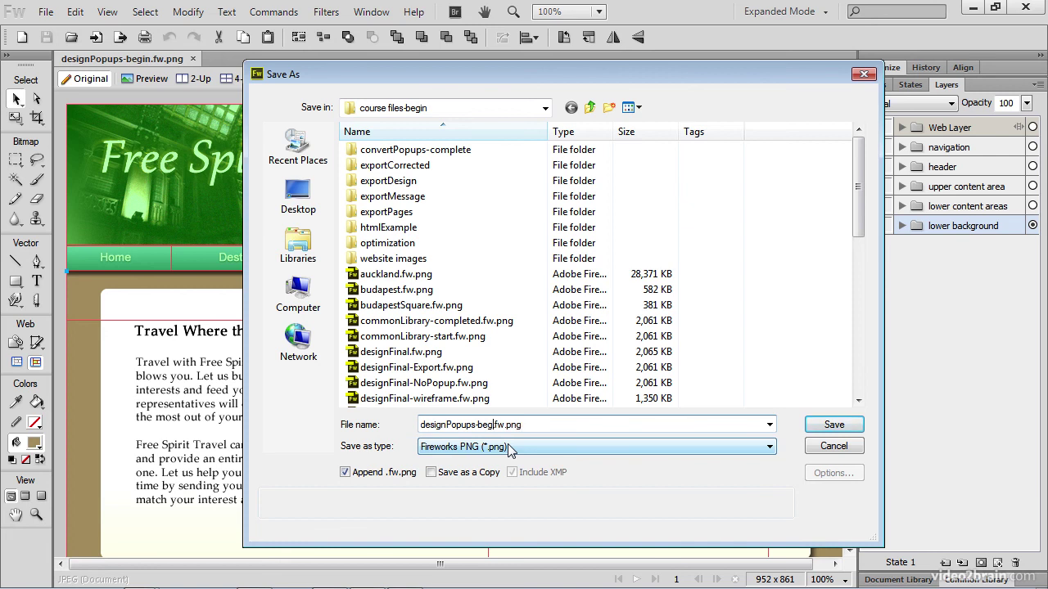
{"action": "left_click", "coordinate": [839, 424]}
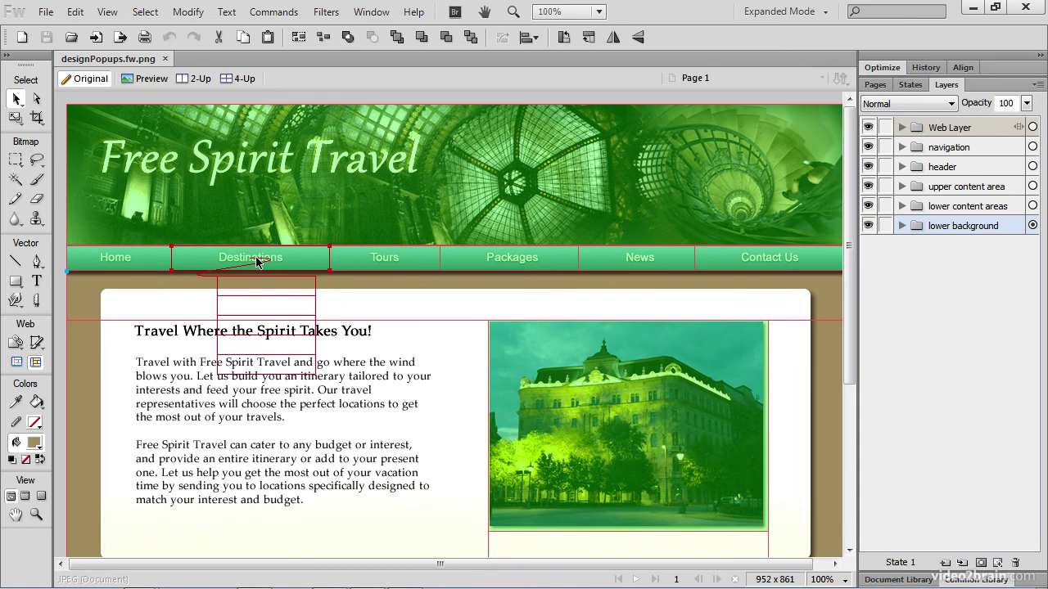
{"action": "left_click", "coordinate": [256, 260]}
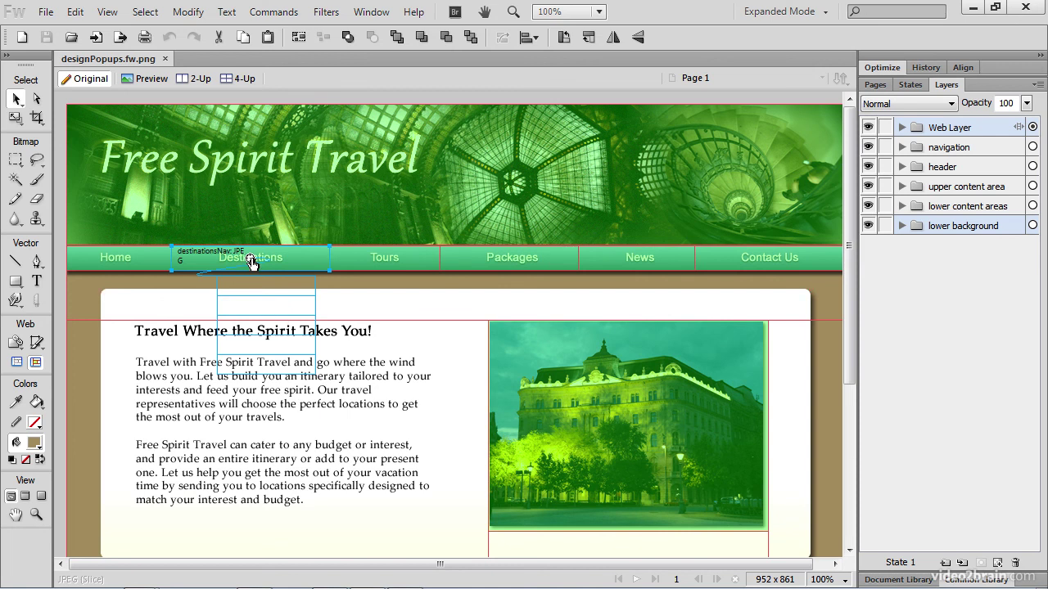
{"action": "left_click", "coordinate": [251, 260]}
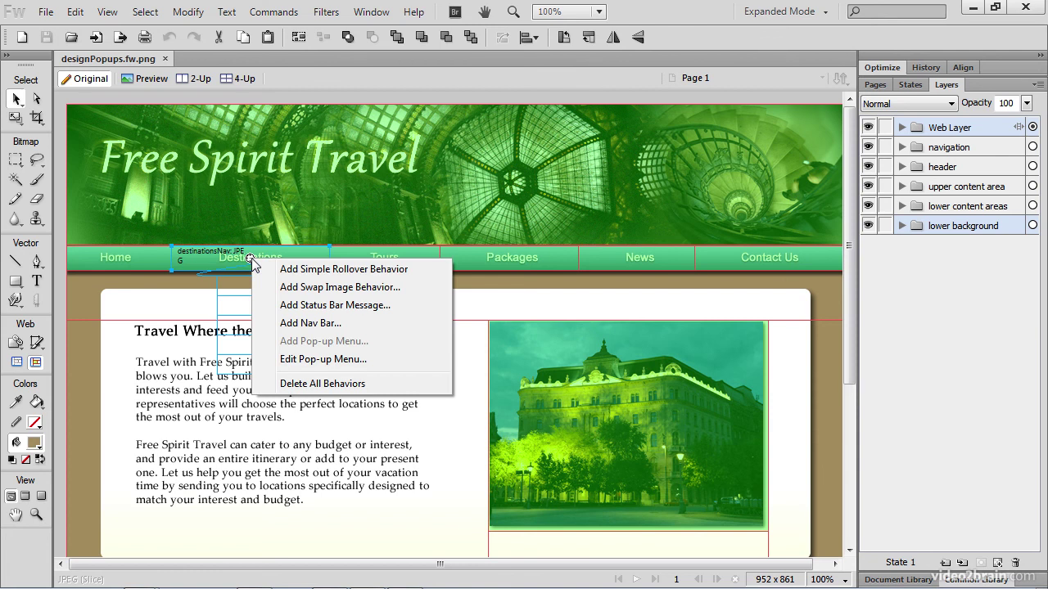
{"action": "left_click", "coordinate": [372, 367]}
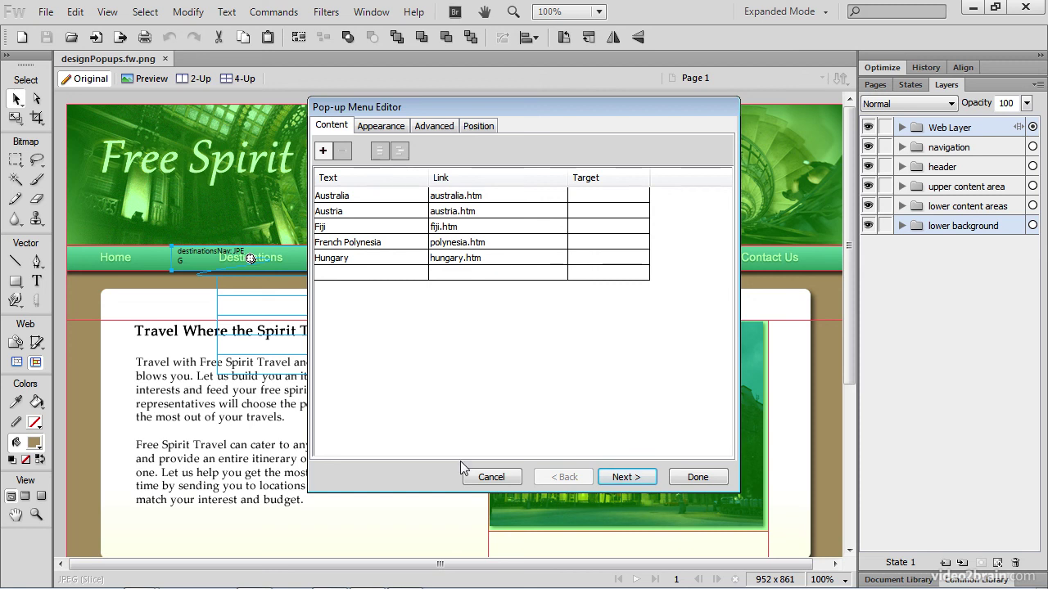
{"action": "left_click", "coordinate": [486, 476]}
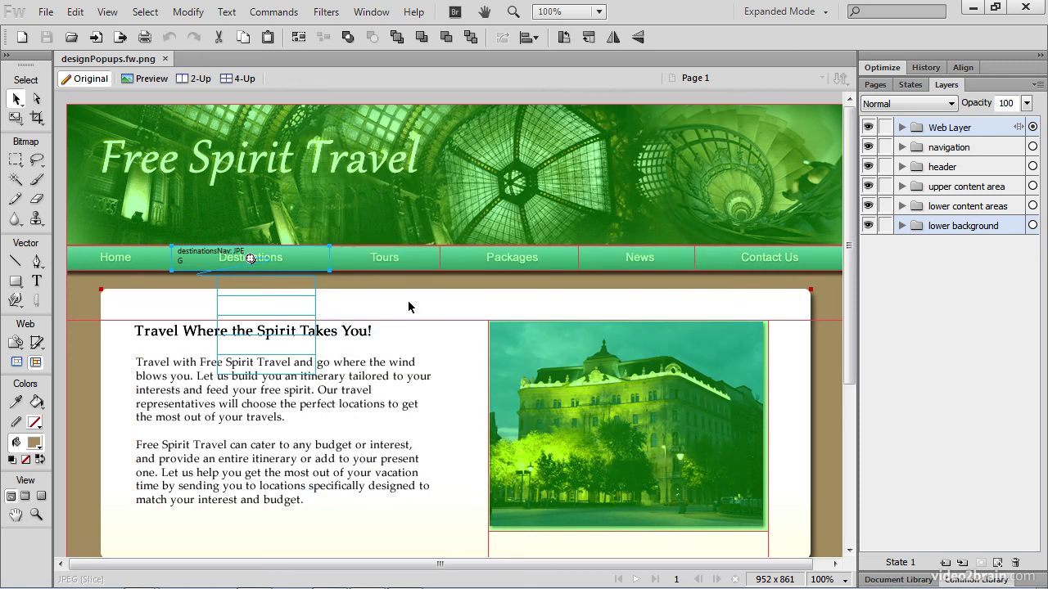